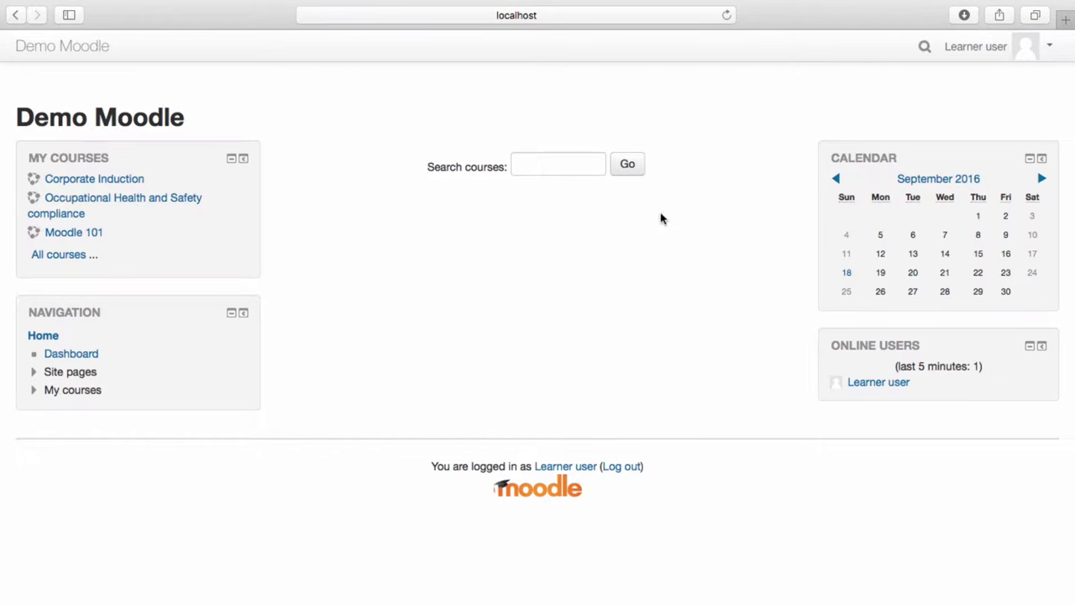
Go to the learner's Dashboard through the account menu.
{"action": "left_click", "coordinate": [1048, 56]}
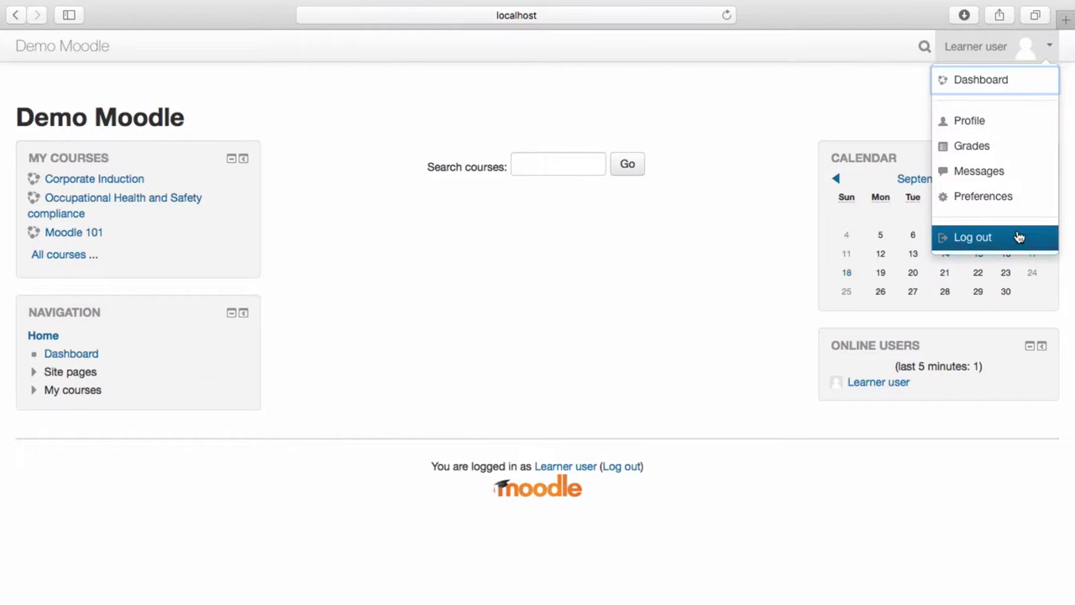
{"action": "left_click", "coordinate": [981, 79]}
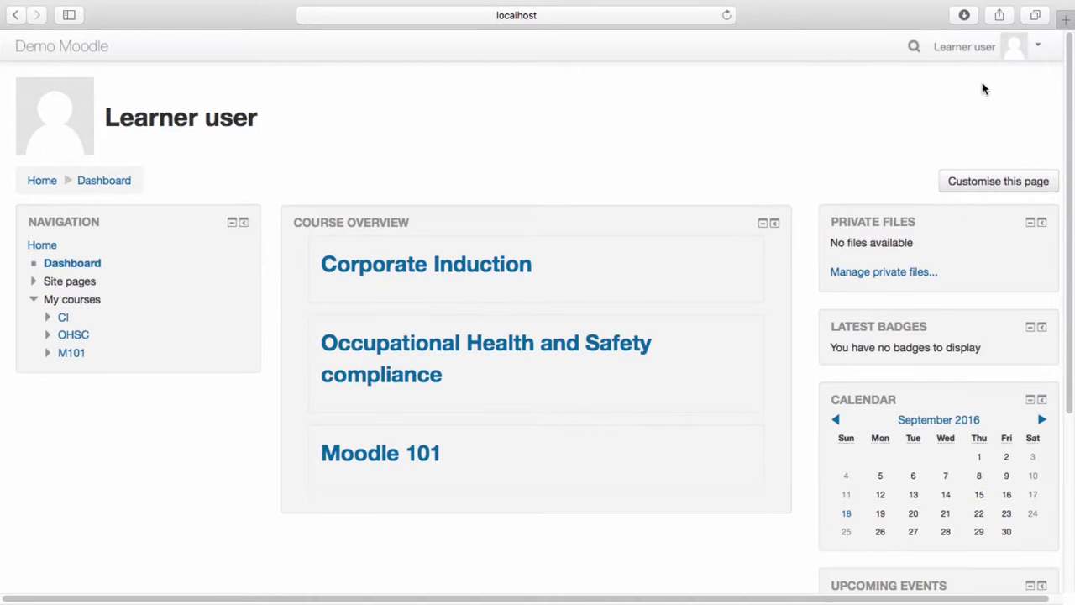
Customise the Dashboard to move the Private files block below Latest badges, then stop customising.
{"action": "left_click", "coordinate": [992, 181]}
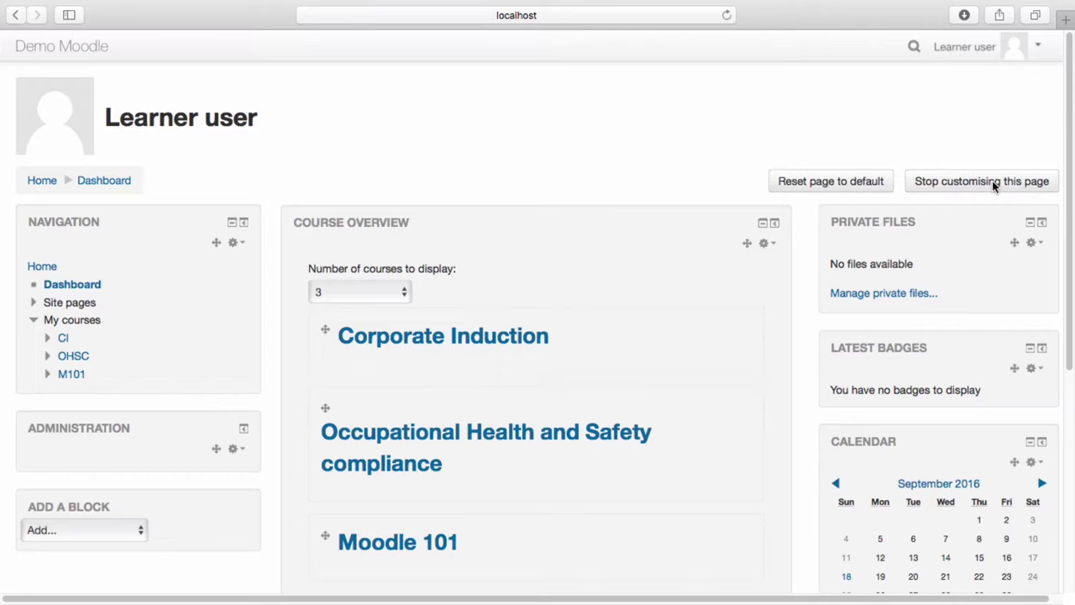
{"action": "scroll", "coordinate": [1003, 242], "scroll_direction": "right", "scroll_amount": 1}
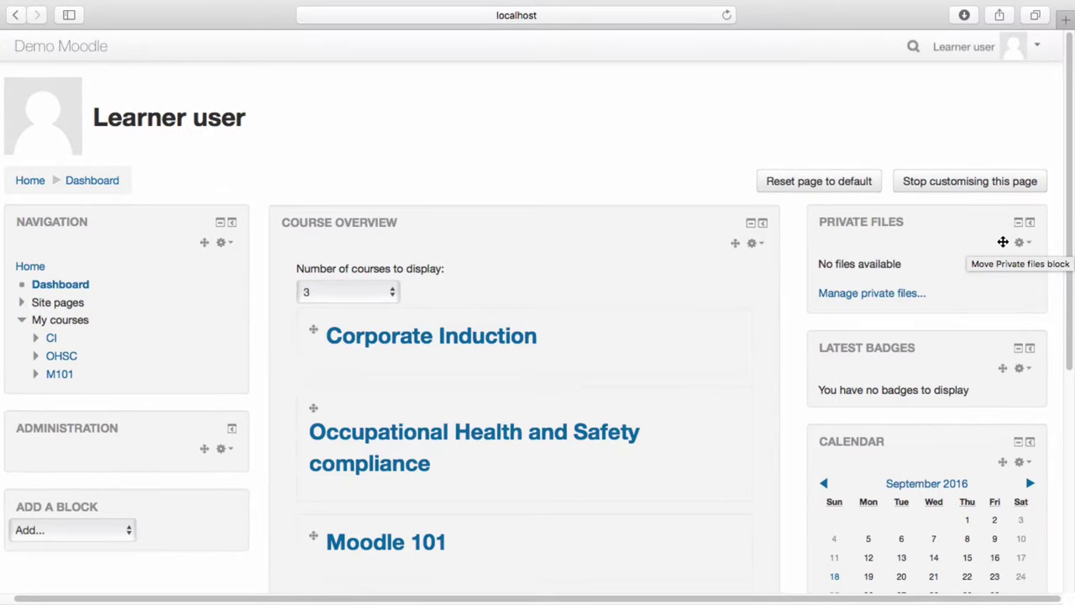
{"action": "left_click_drag", "start_coordinate": [1003, 242], "coordinate": [1002, 353]}
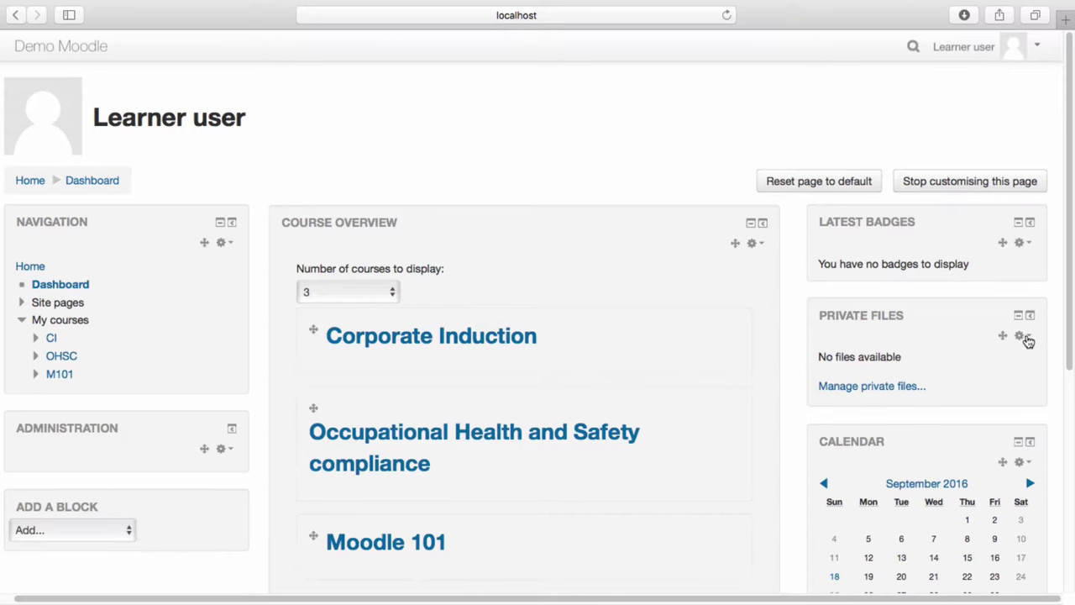
{"action": "left_click", "coordinate": [1026, 337]}
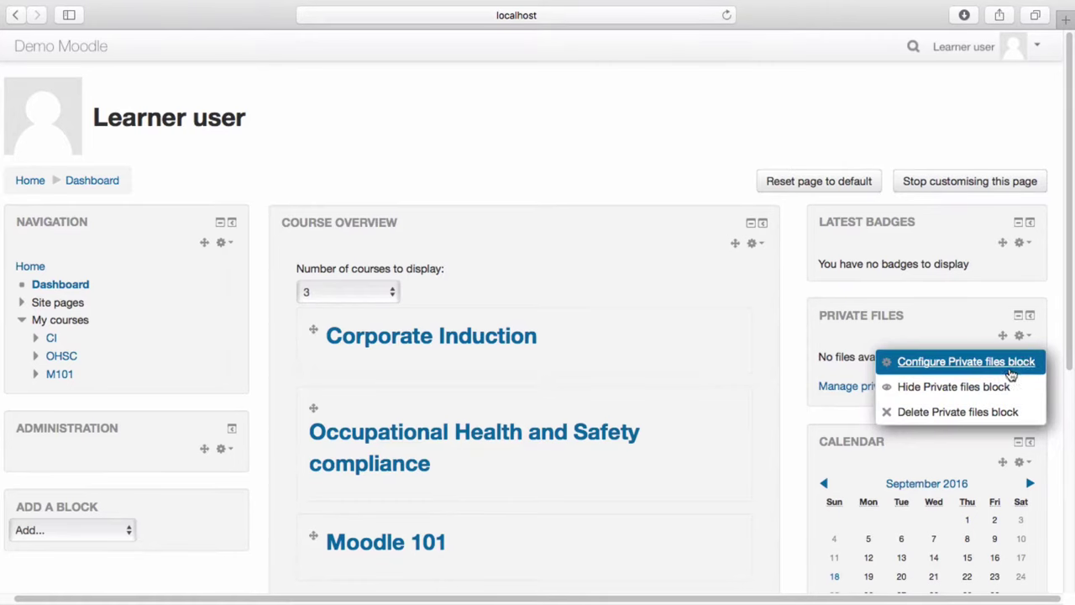
{"action": "left_click", "coordinate": [1024, 338]}
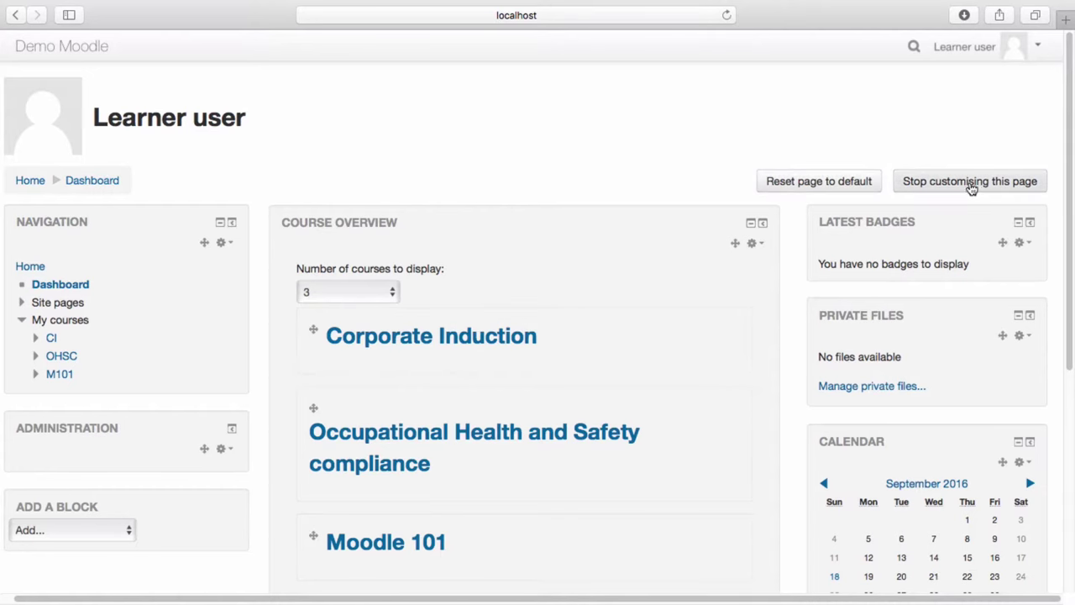
{"action": "left_click", "coordinate": [976, 181]}
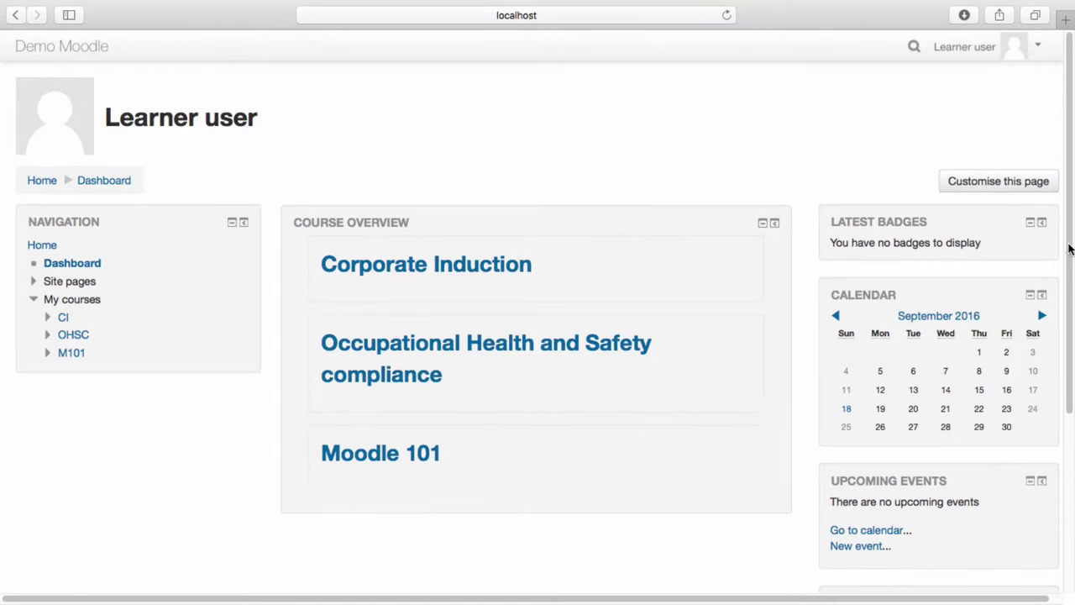
Scroll down to the Private files block and open Manage private files.
{"action": "left_click_drag", "start_coordinate": [1067, 243], "coordinate": [1071, 386]}
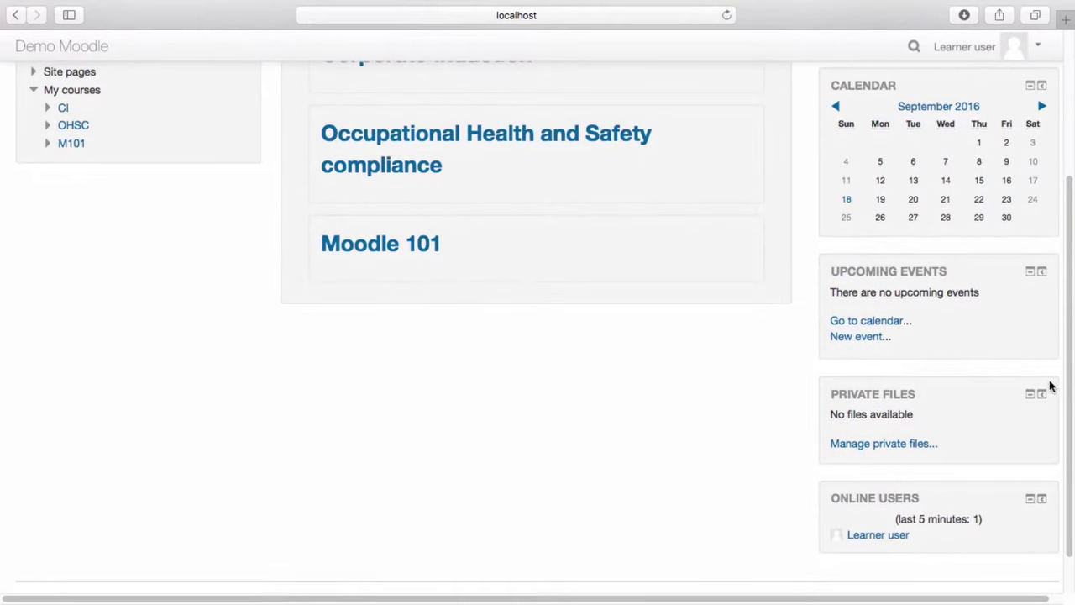
{"action": "left_click", "coordinate": [900, 445]}
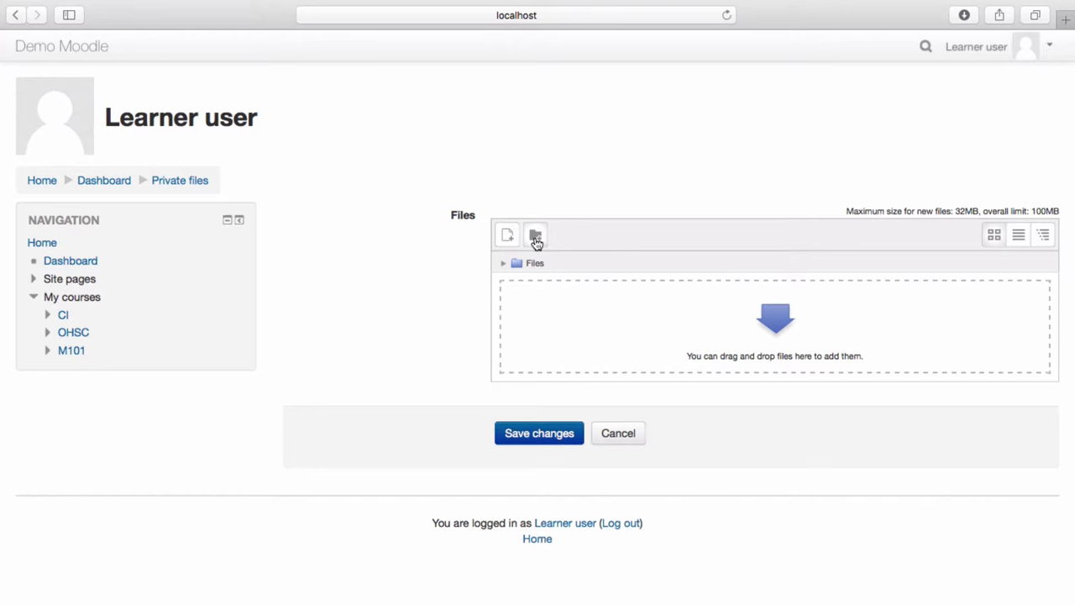
Create a folder named 'Course notes' in Private files and open it.
{"action": "left_click", "coordinate": [536, 238]}
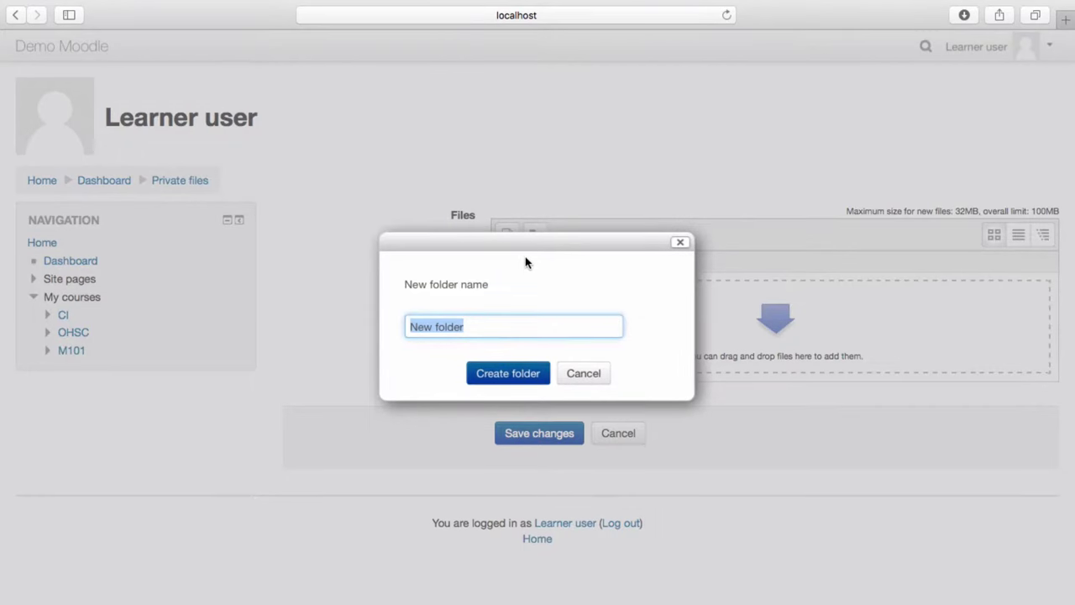
{"action": "type", "text": "Course notes"}
{"action": "left_click", "coordinate": [507, 375]}
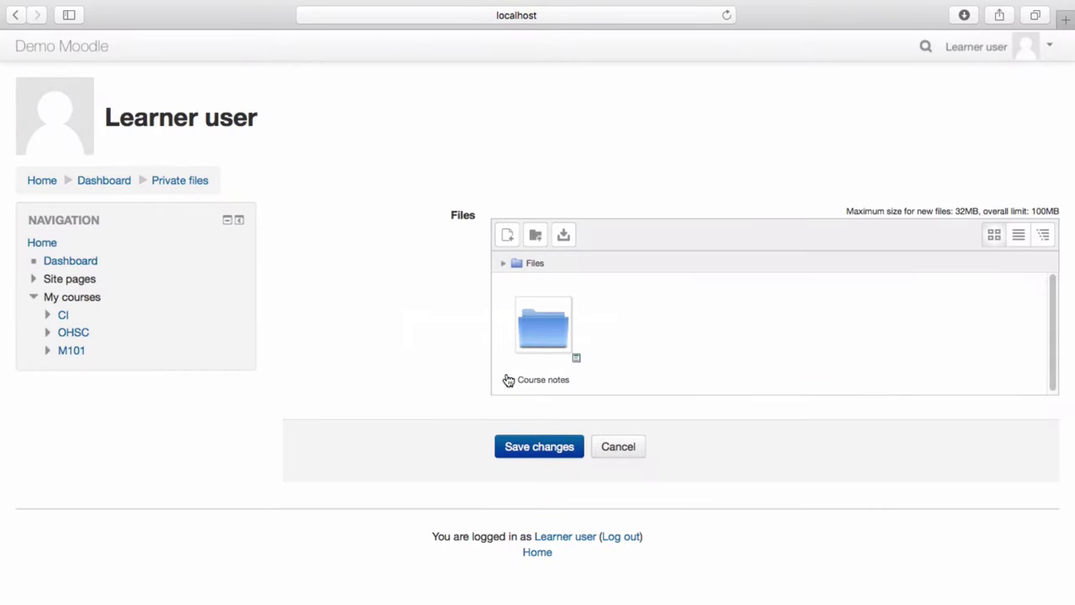
{"action": "left_click", "coordinate": [532, 335]}
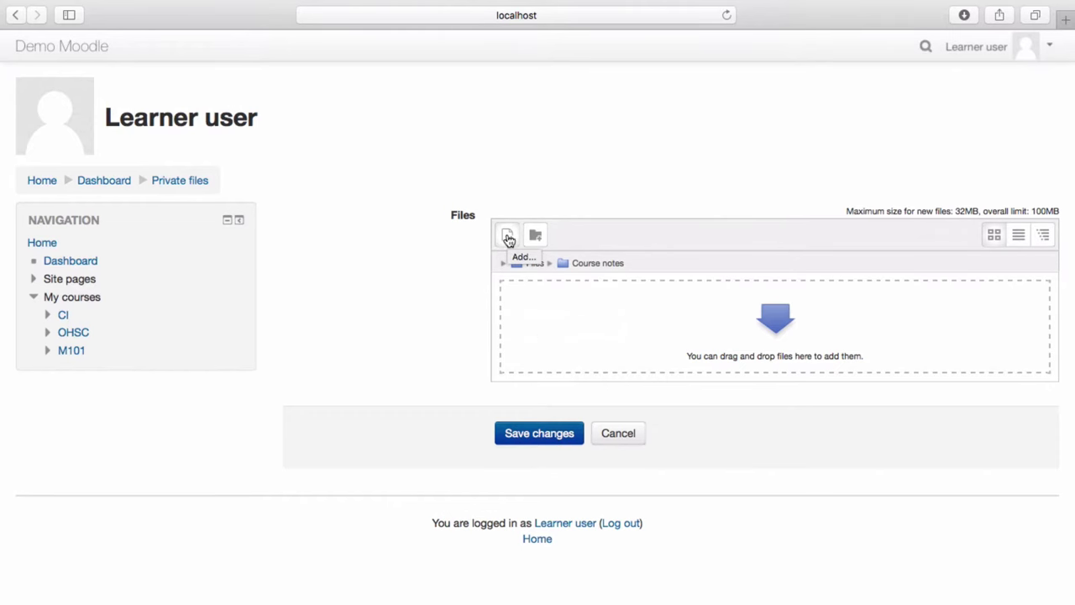
Upload course notes.docx from the computer into the Course notes folder.
{"action": "left_click", "coordinate": [509, 238]}
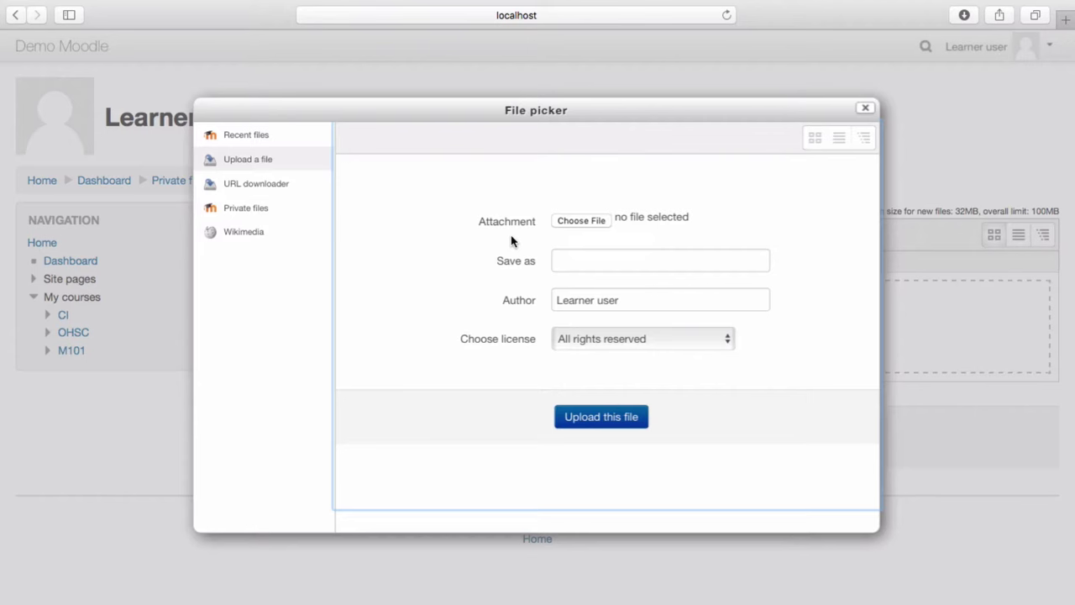
{"action": "left_click", "coordinate": [576, 221]}
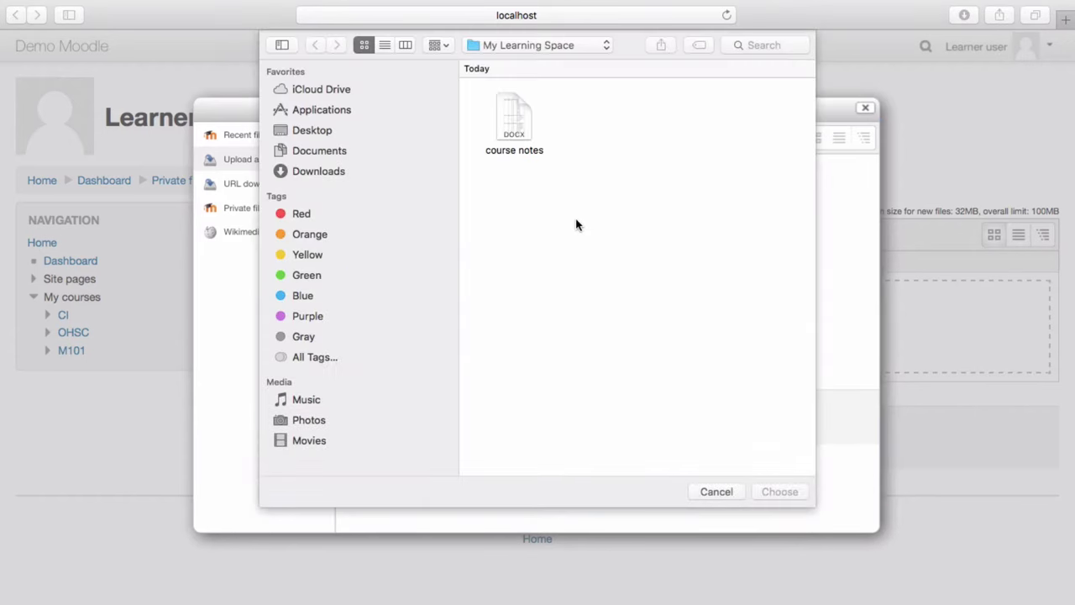
{"action": "left_click", "coordinate": [510, 112]}
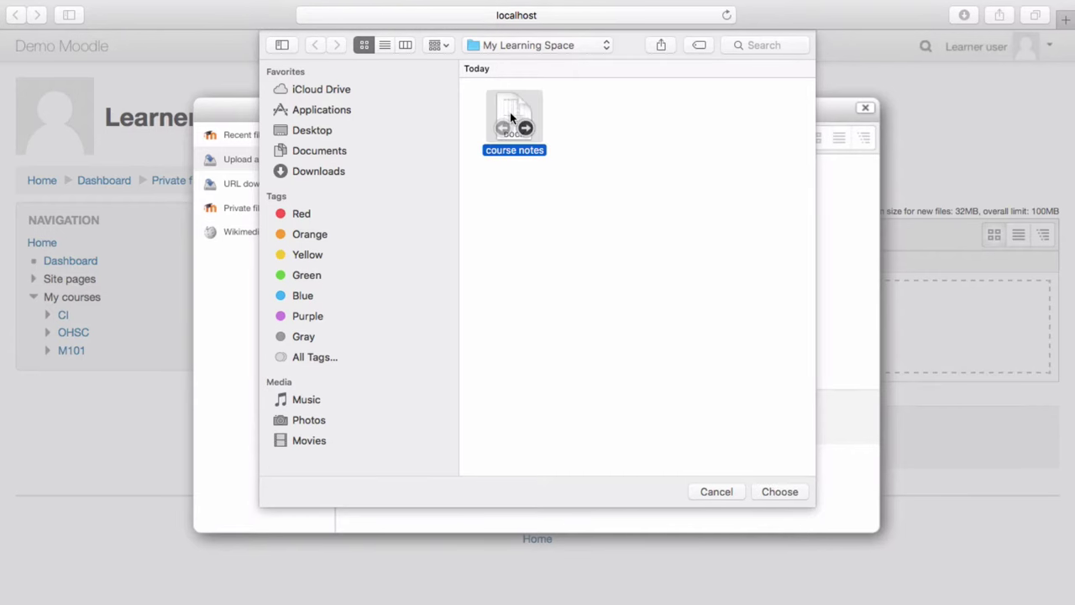
{"action": "left_click", "coordinate": [777, 492]}
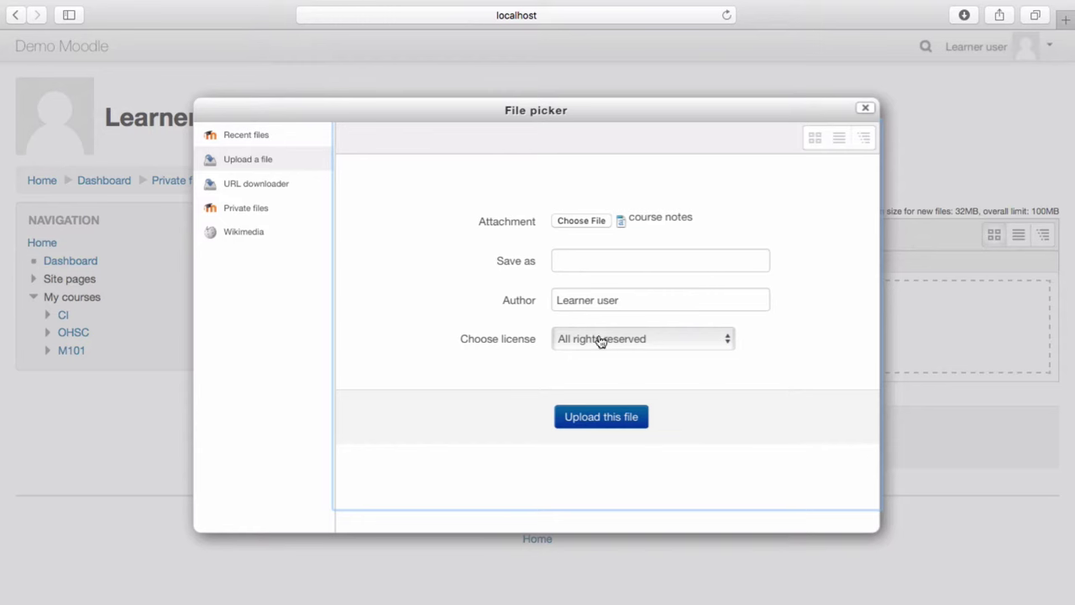
{"action": "left_click", "coordinate": [608, 422]}
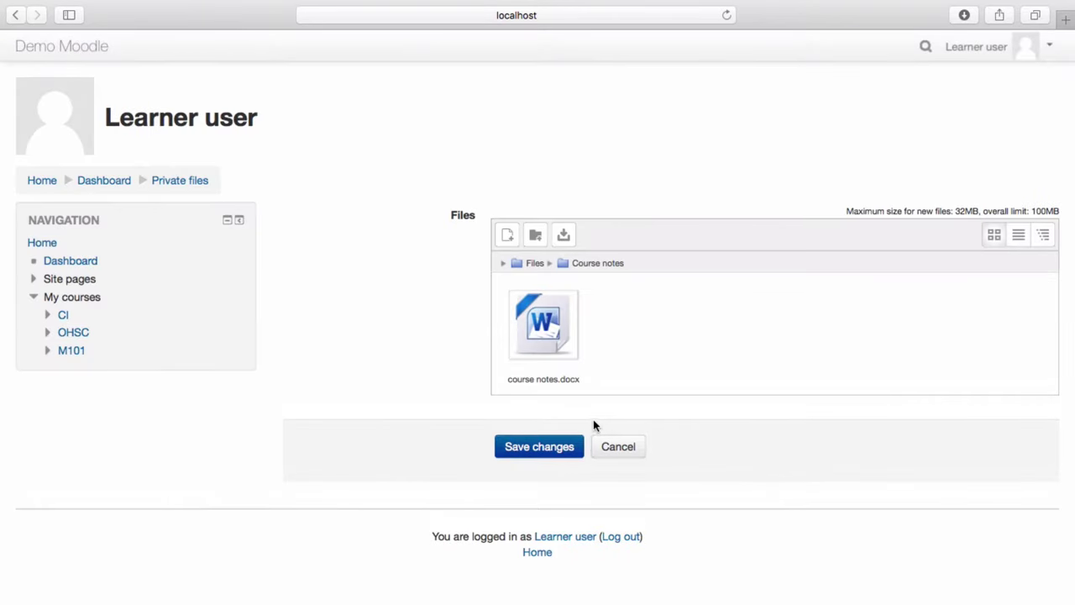
Save the private files, then expand Course notes in the Dashboard's Private files block to show course notes.docx.
{"action": "left_click", "coordinate": [553, 449]}
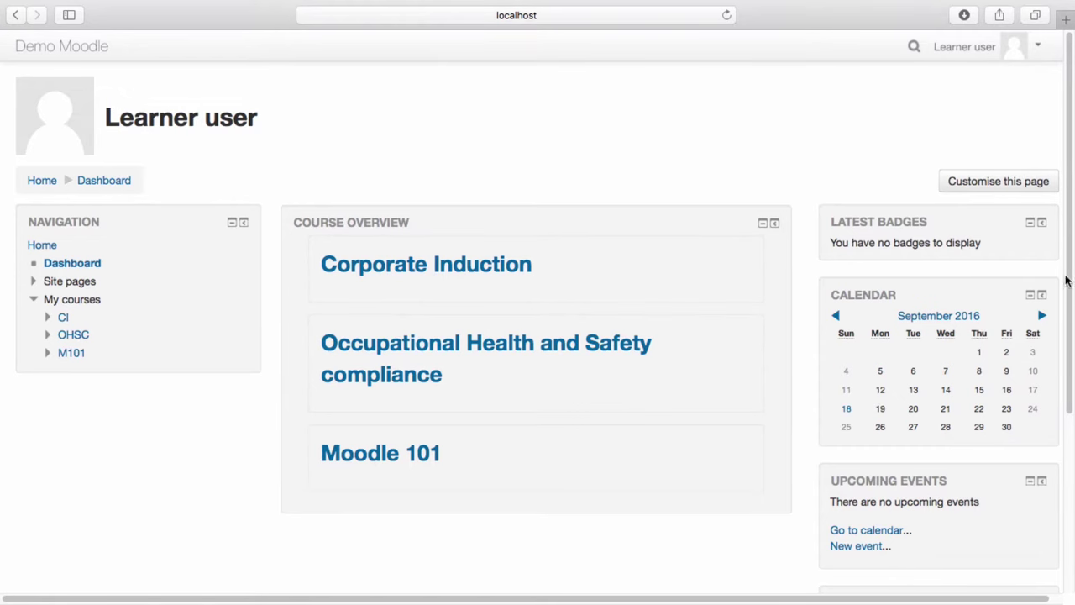
{"action": "left_click_drag", "start_coordinate": [1070, 278], "coordinate": [1016, 411]}
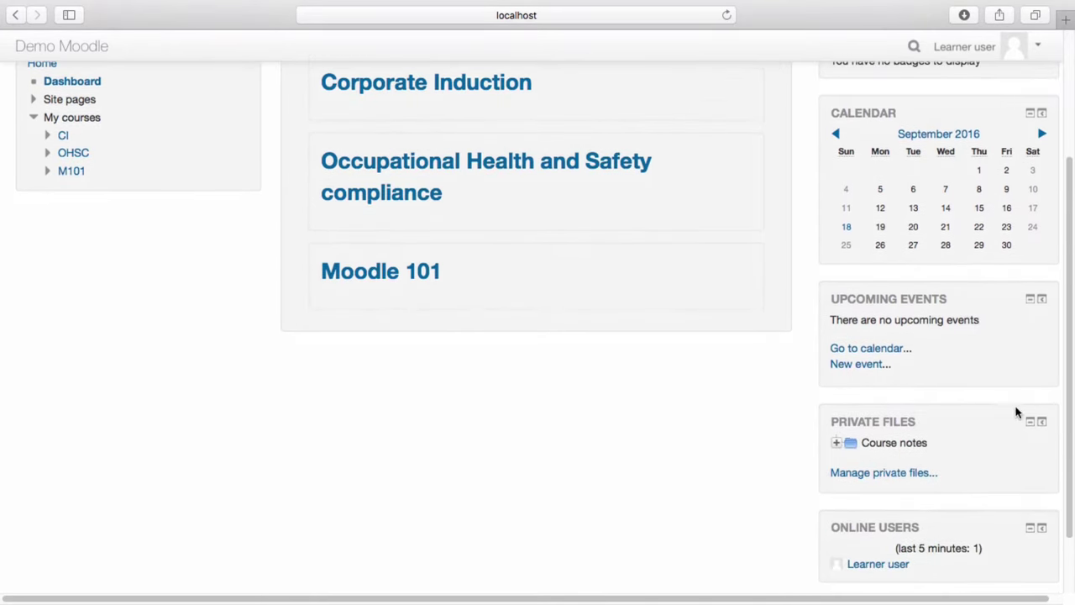
{"action": "left_click", "coordinate": [836, 445]}
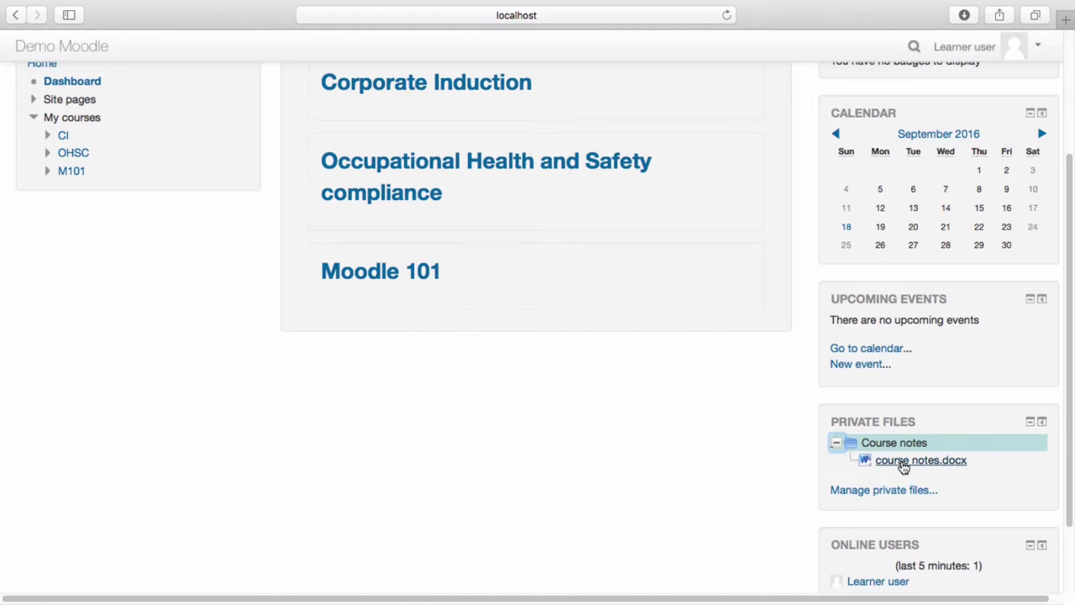
{"action": "left_click", "coordinate": [1031, 422]}
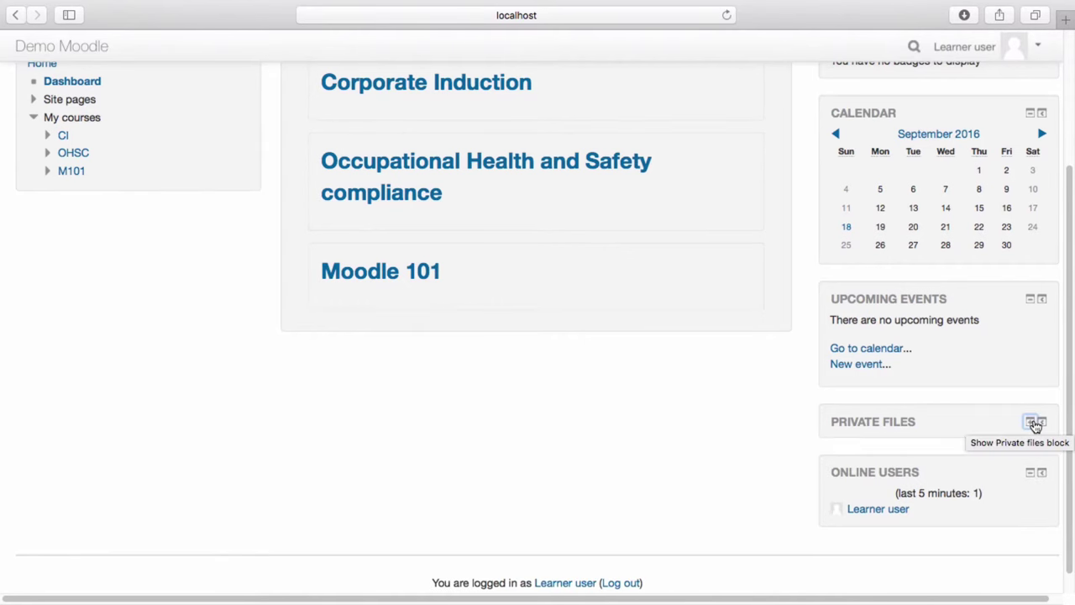
{"action": "left_click", "coordinate": [1032, 422]}
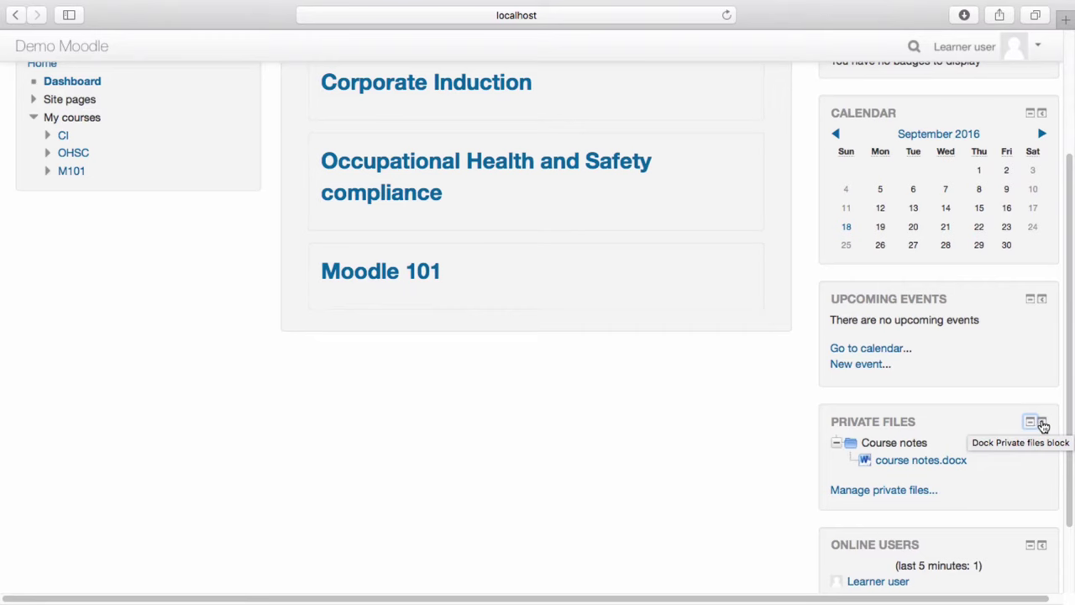
Dock the Private files block, open its docked panel, then undock it back onto the page.
{"action": "left_click", "coordinate": [1042, 422]}
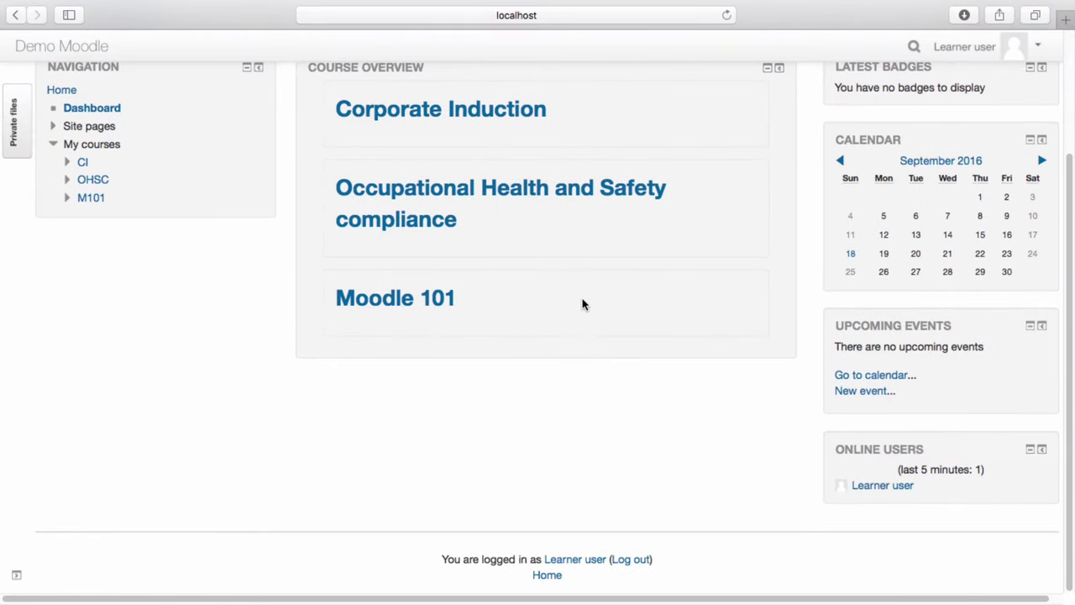
{"action": "left_click", "coordinate": [20, 126]}
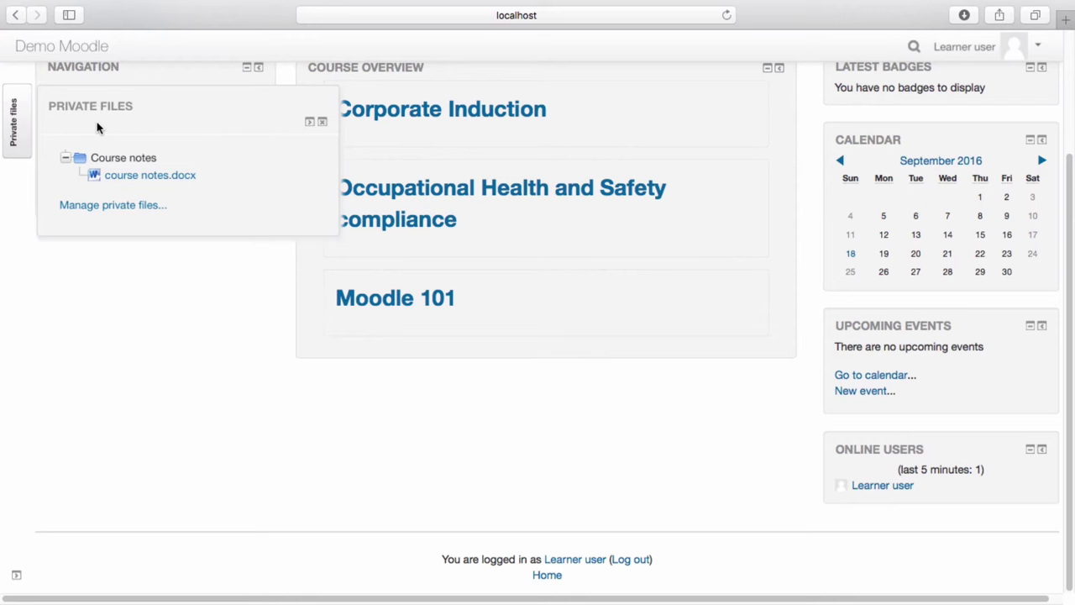
{"action": "left_click", "coordinate": [310, 123]}
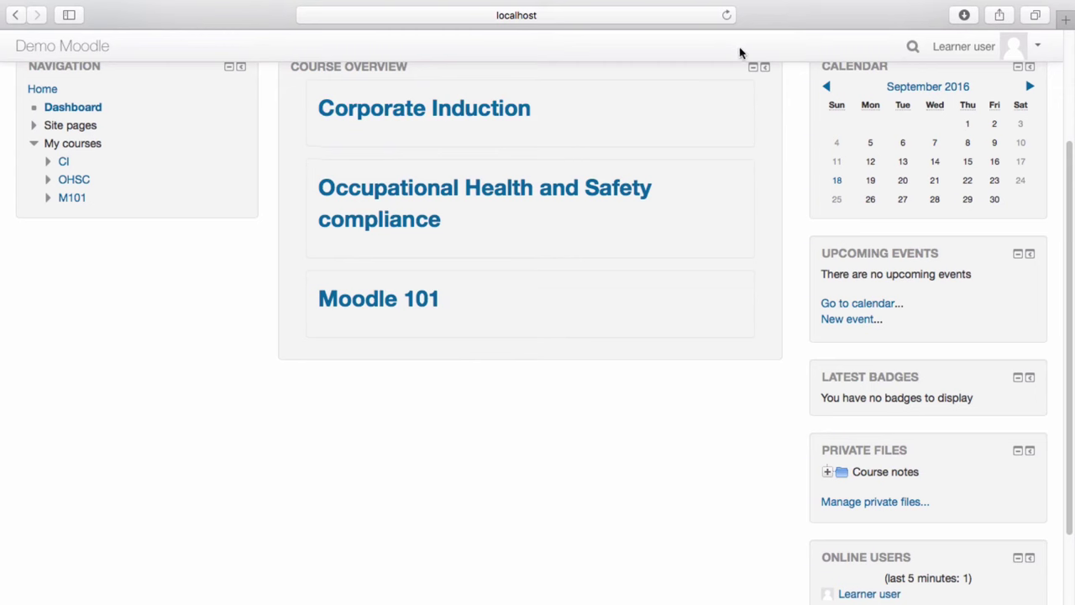
Reveal the site search field in the header, then open the account menu.
{"action": "left_click", "coordinate": [912, 47]}
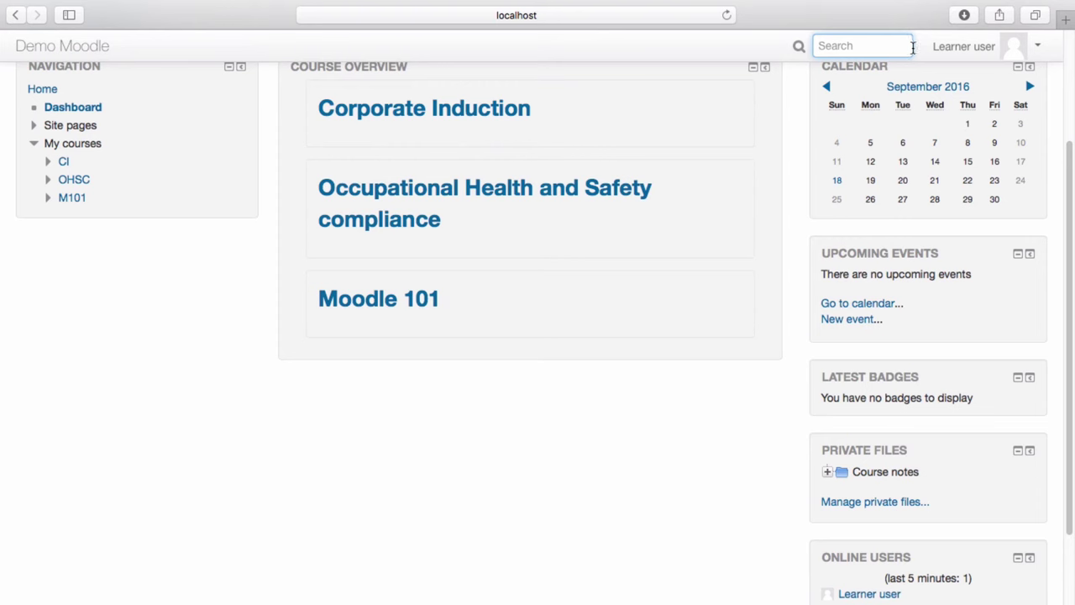
{"action": "left_click", "coordinate": [1039, 48]}
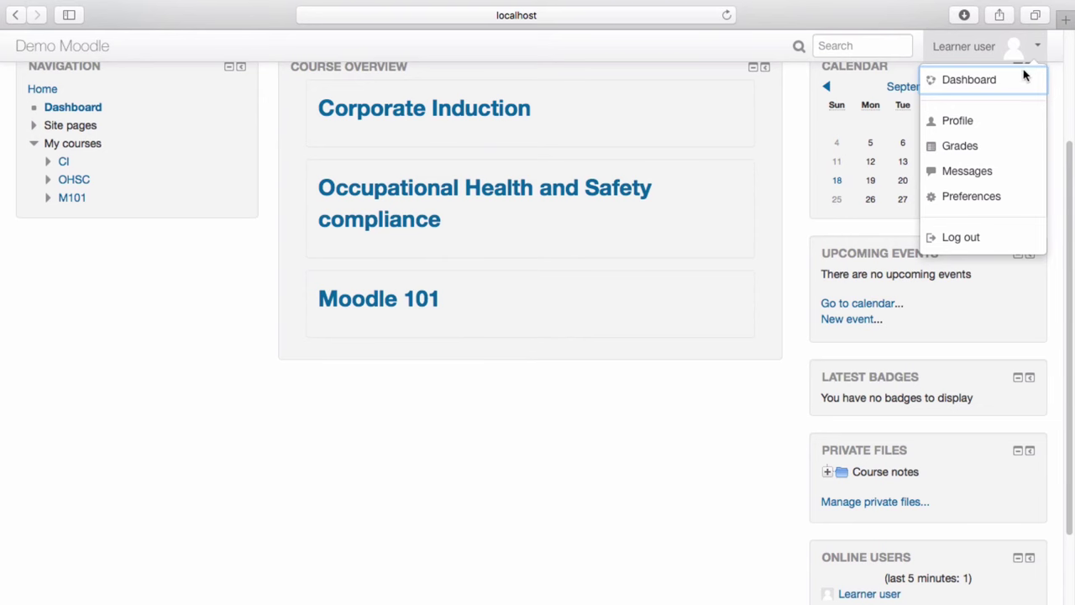
View the learner's Profile page, then go to Preferences from the account menu.
{"action": "left_click", "coordinate": [1000, 120]}
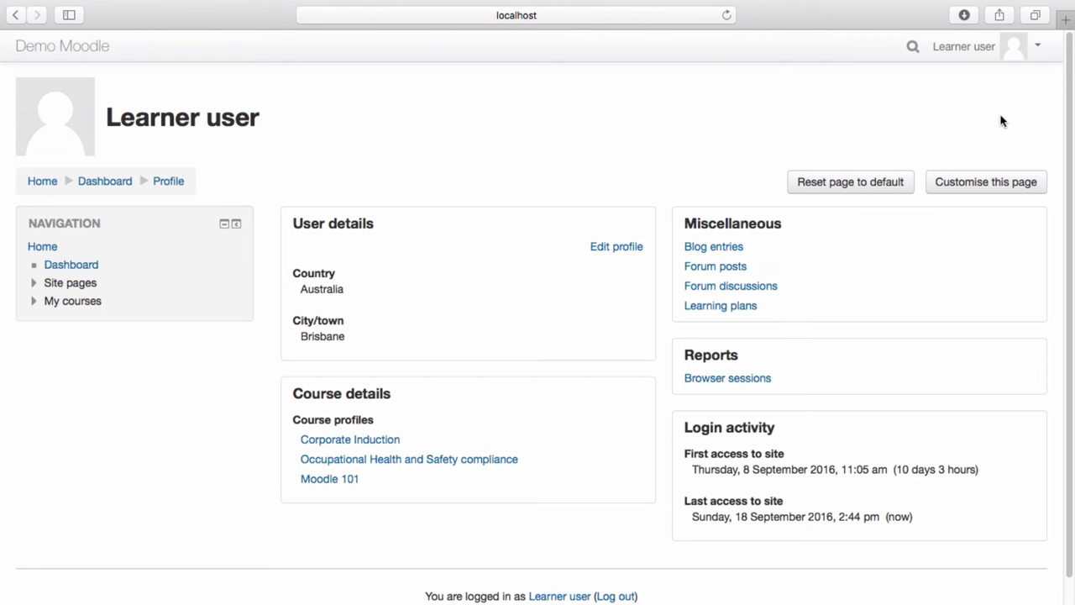
{"action": "left_click", "coordinate": [1034, 48]}
{"action": "left_click", "coordinate": [979, 197]}
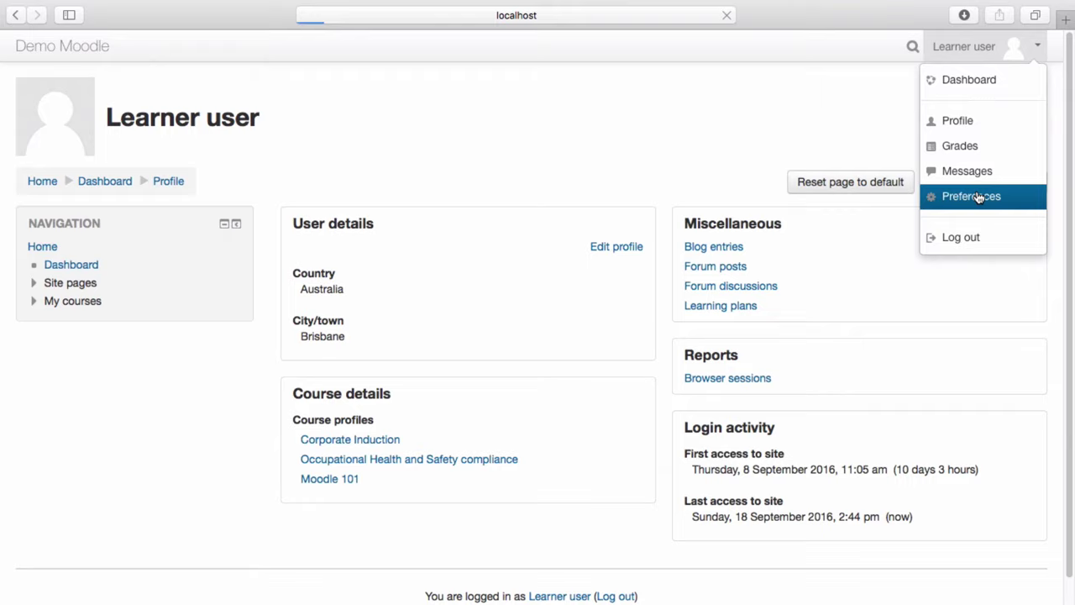